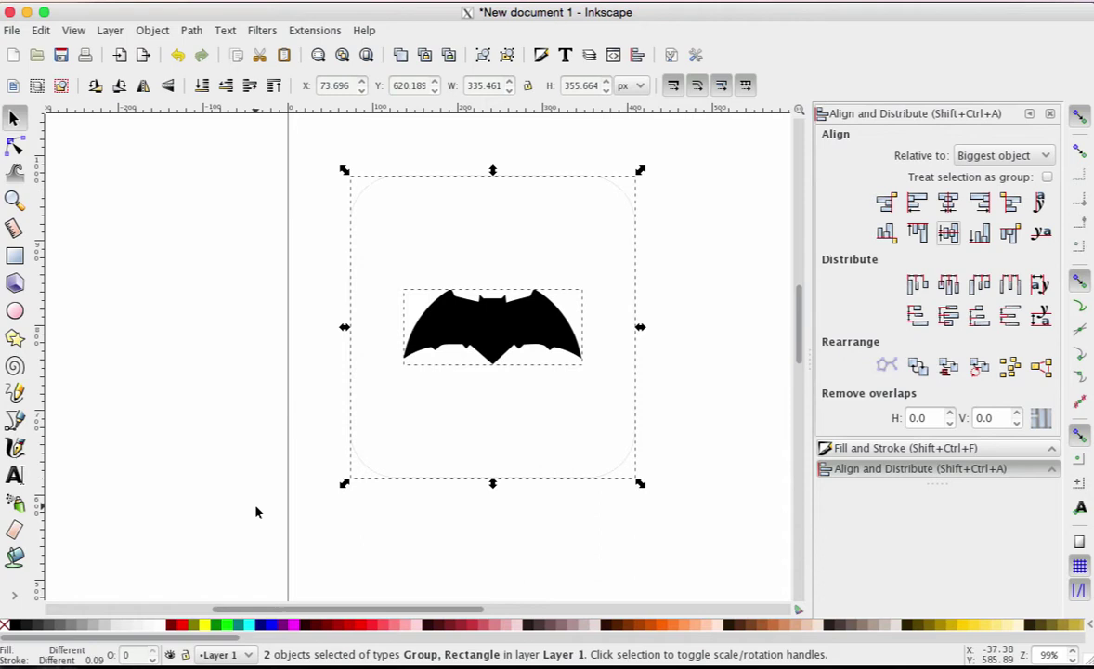
# Step: Inspect the drawing by selecting the rounded rectangle and bat, zooming out and back in
pyautogui.click(307, 464)
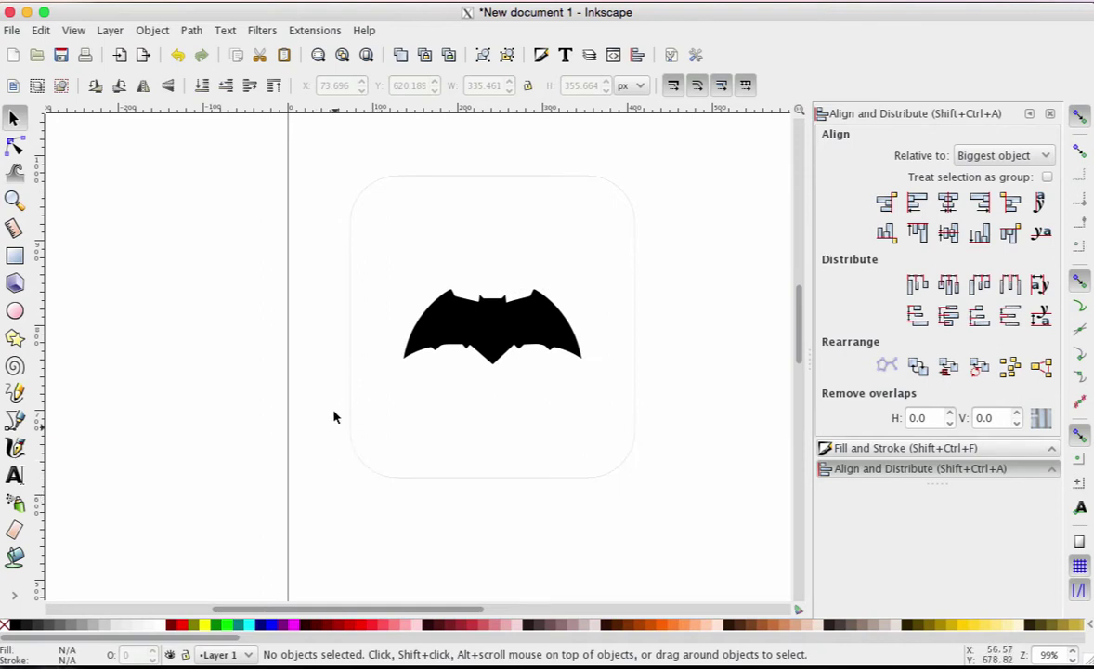
pyautogui.click(388, 483)
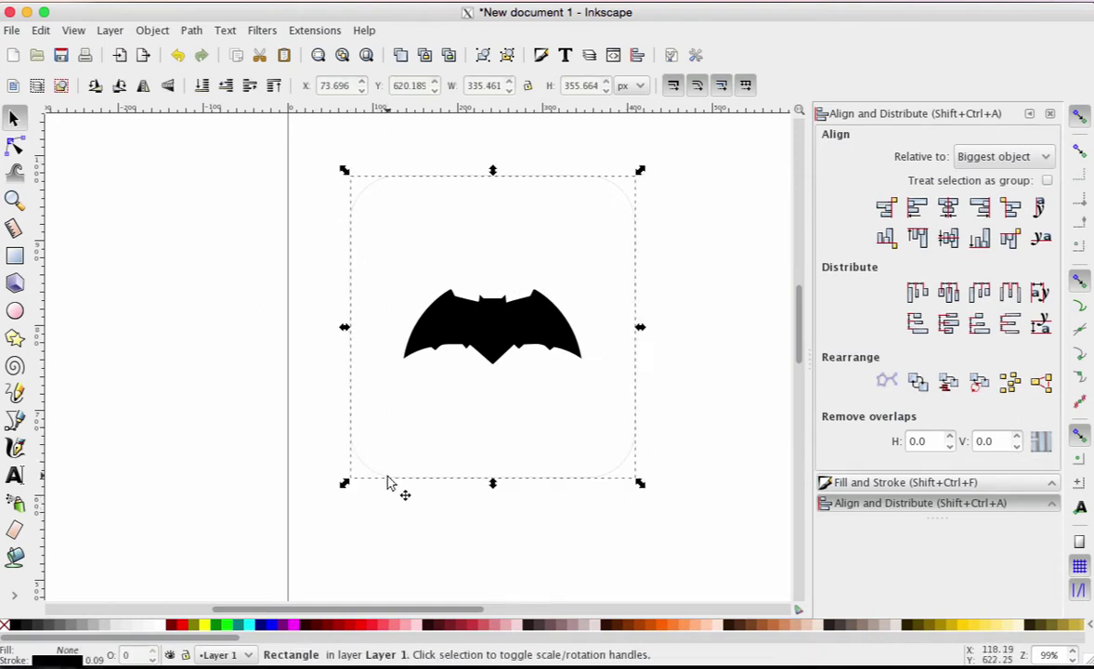
pyautogui.click(456, 330)
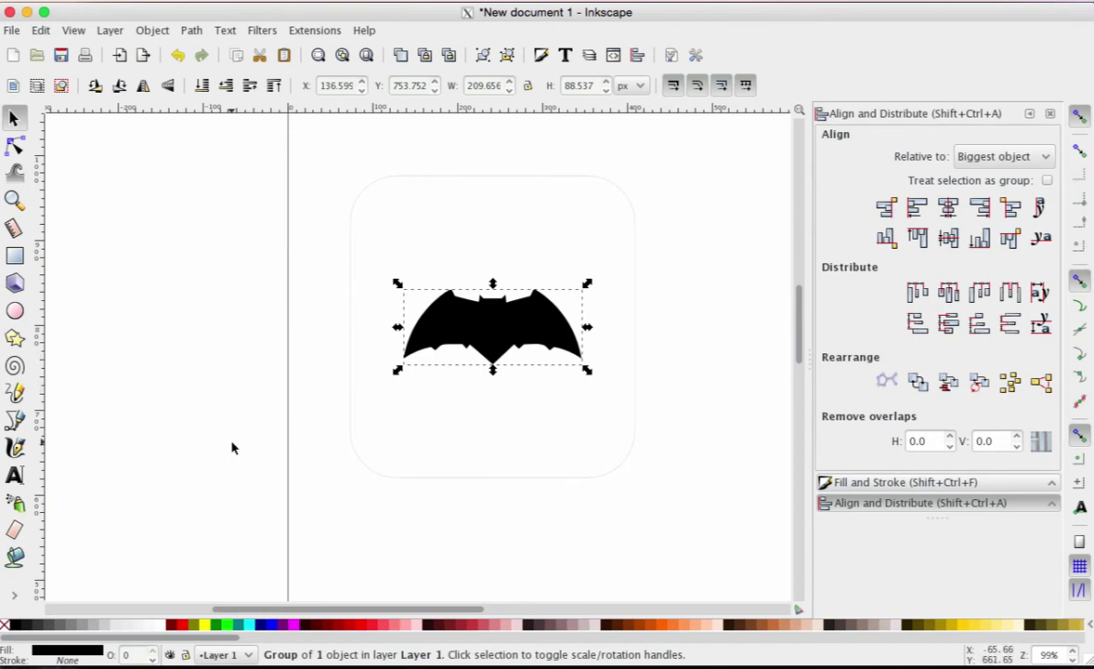
pyautogui.press('-')
pyautogui.press('-')
pyautogui.press('-')
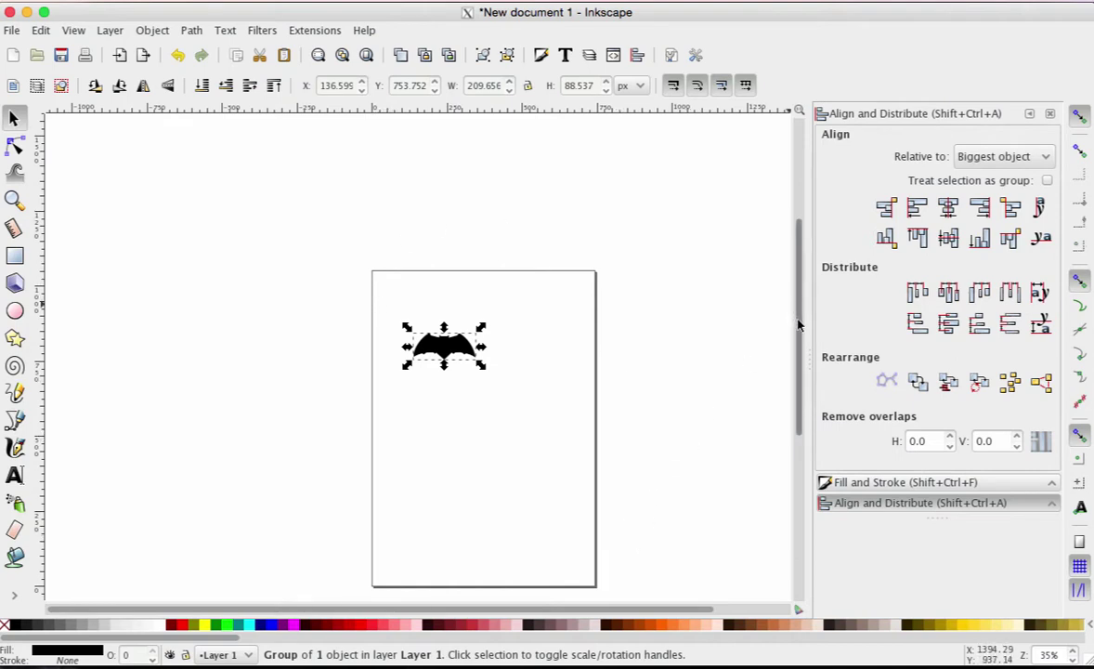
pyautogui.scroll(-2, 801, 359)
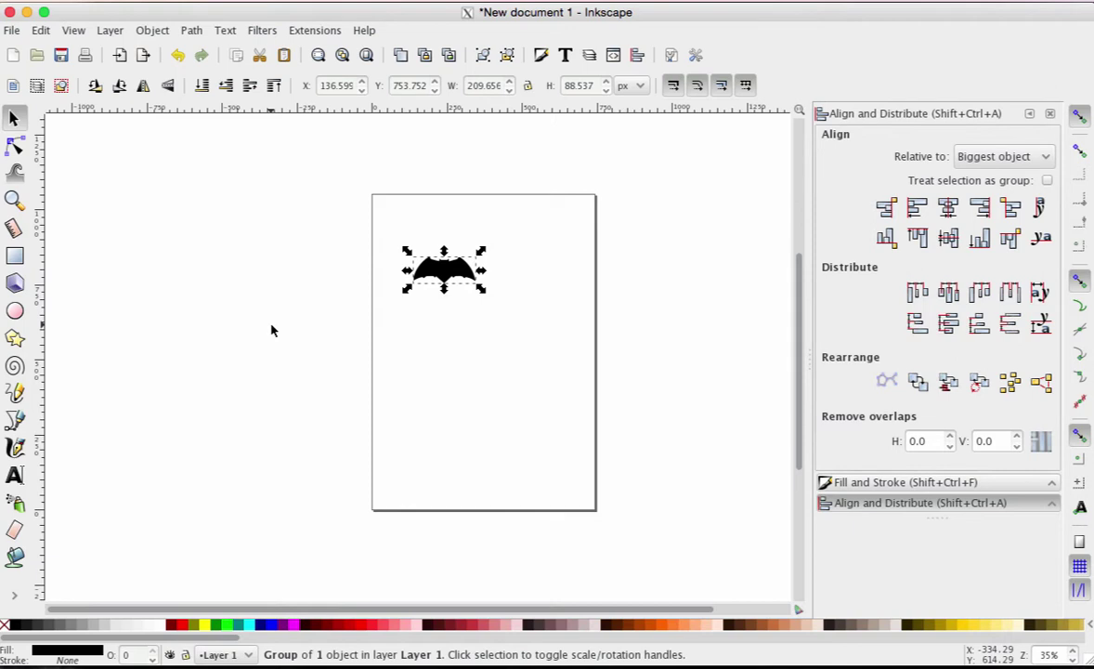
pyautogui.press('+')
pyautogui.press('+')
pyautogui.press('+')
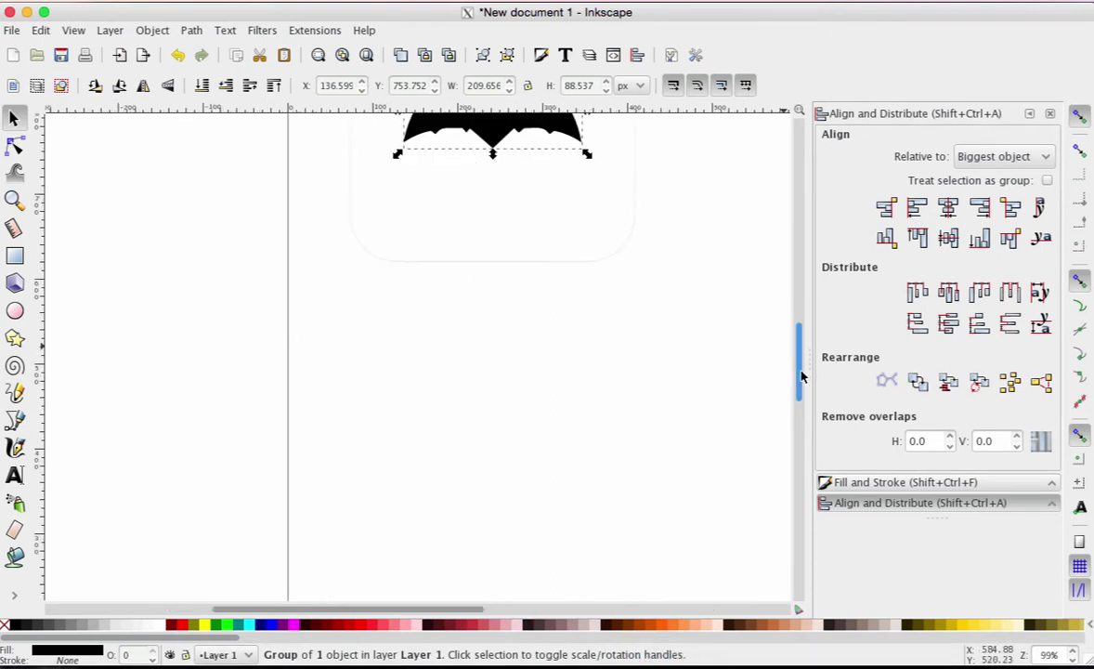
pyautogui.scroll(5, 743, 325)
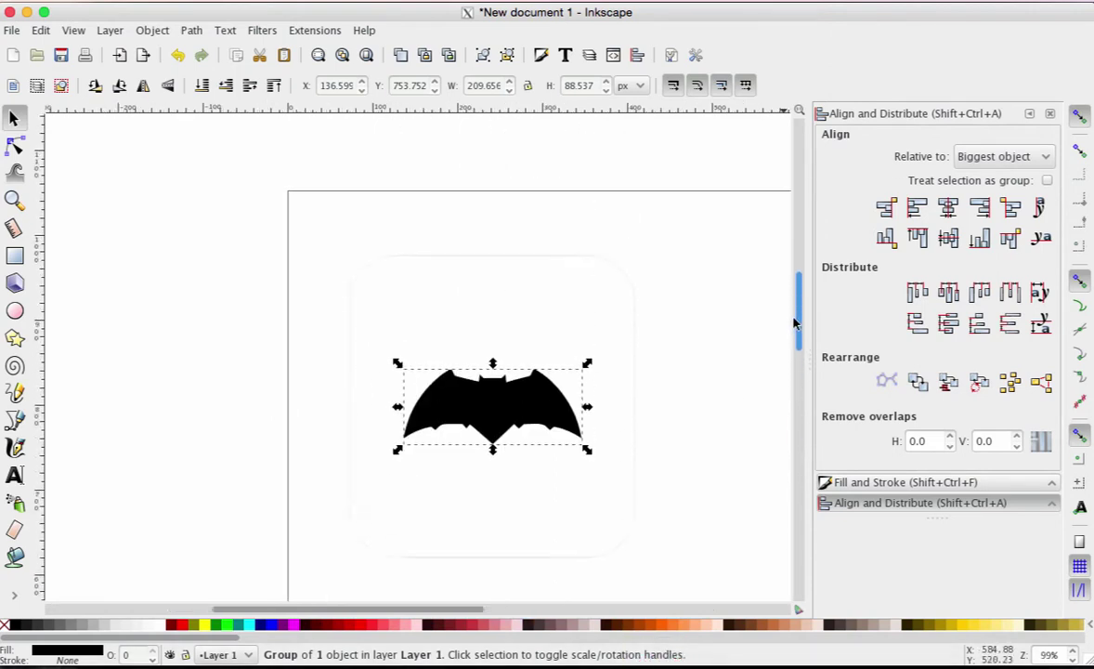
pyautogui.click(635, 413)
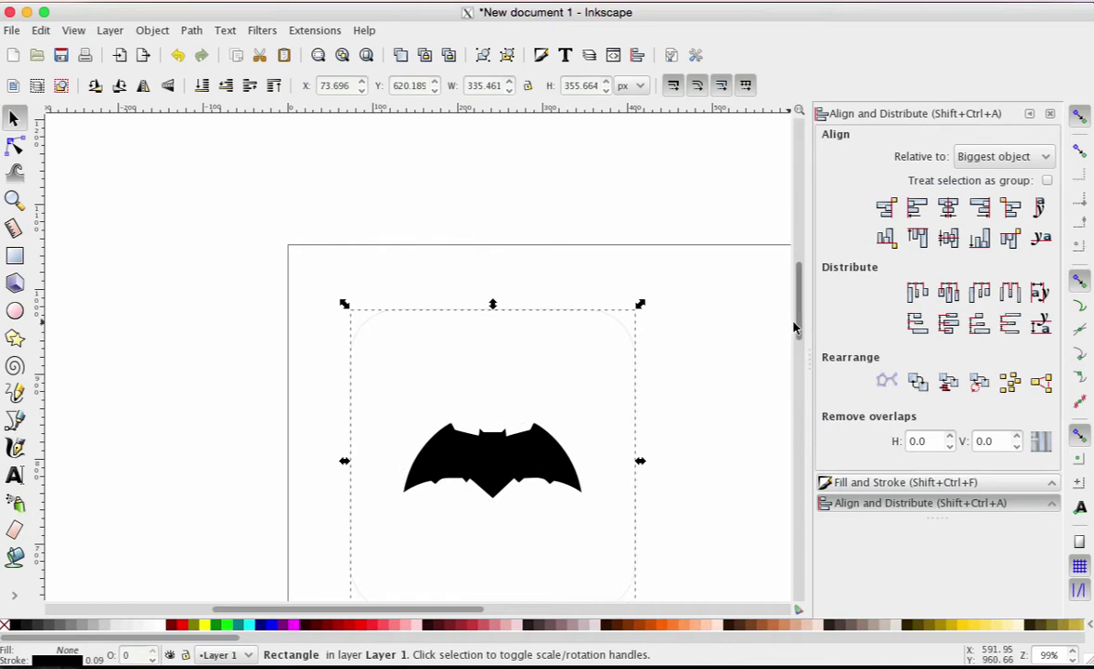
pyautogui.moveTo(796, 325); pyautogui.dragTo(797, 346)
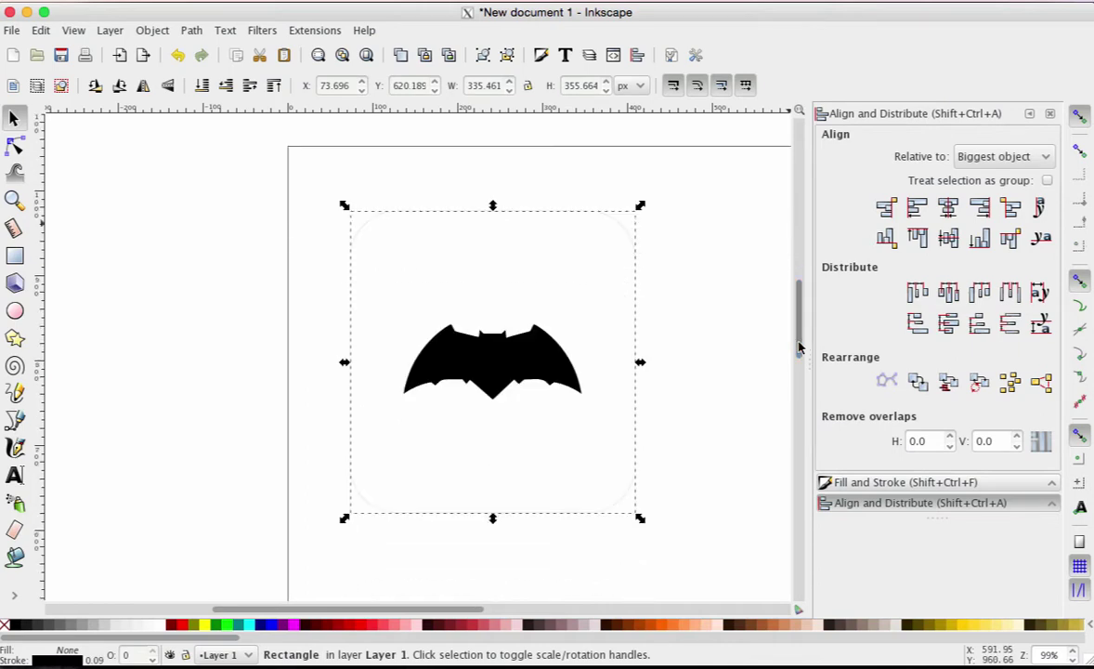
# Step: Switch Document Properties custom size units to inches, showing 8.26772 × 11.69291
pyautogui.click(11, 33)
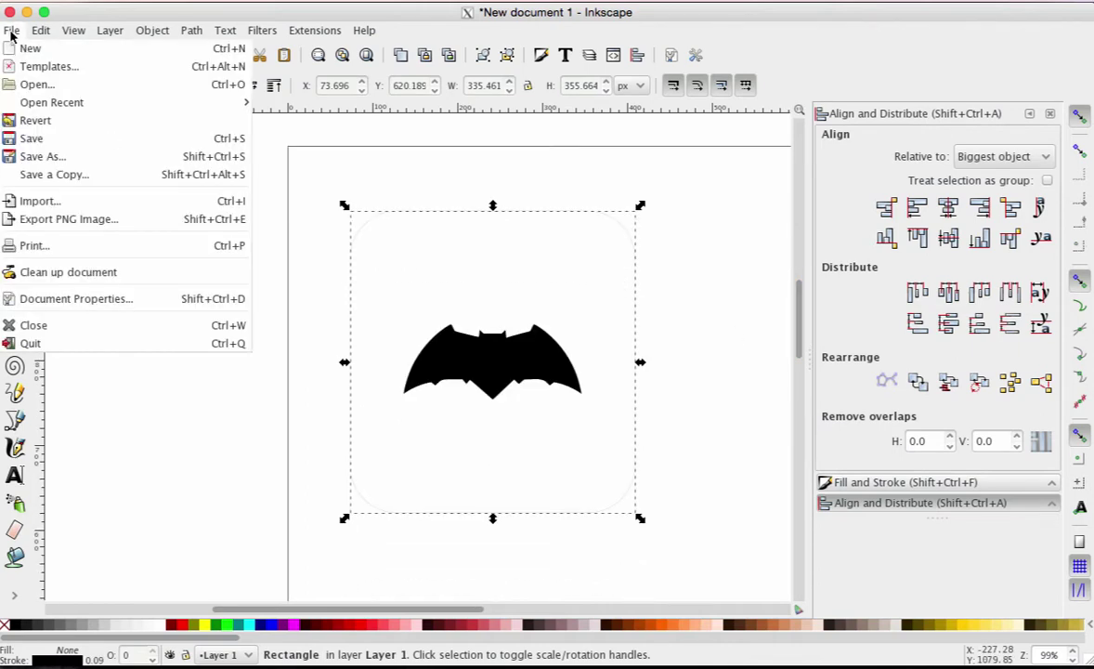
pyautogui.click(77, 298)
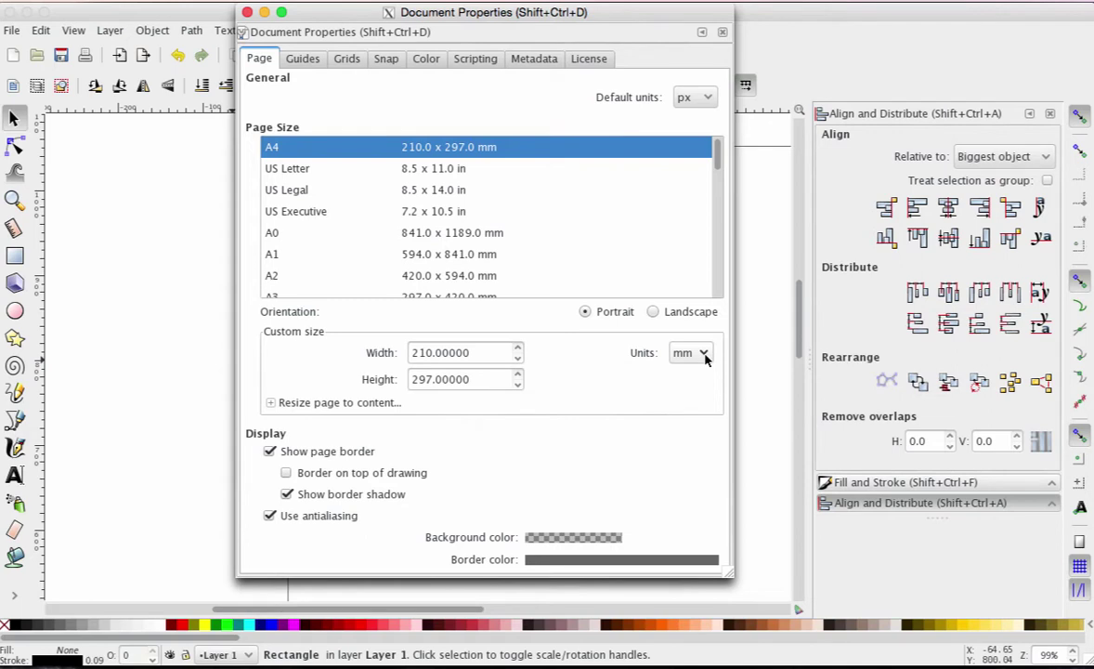
pyautogui.click(705, 359)
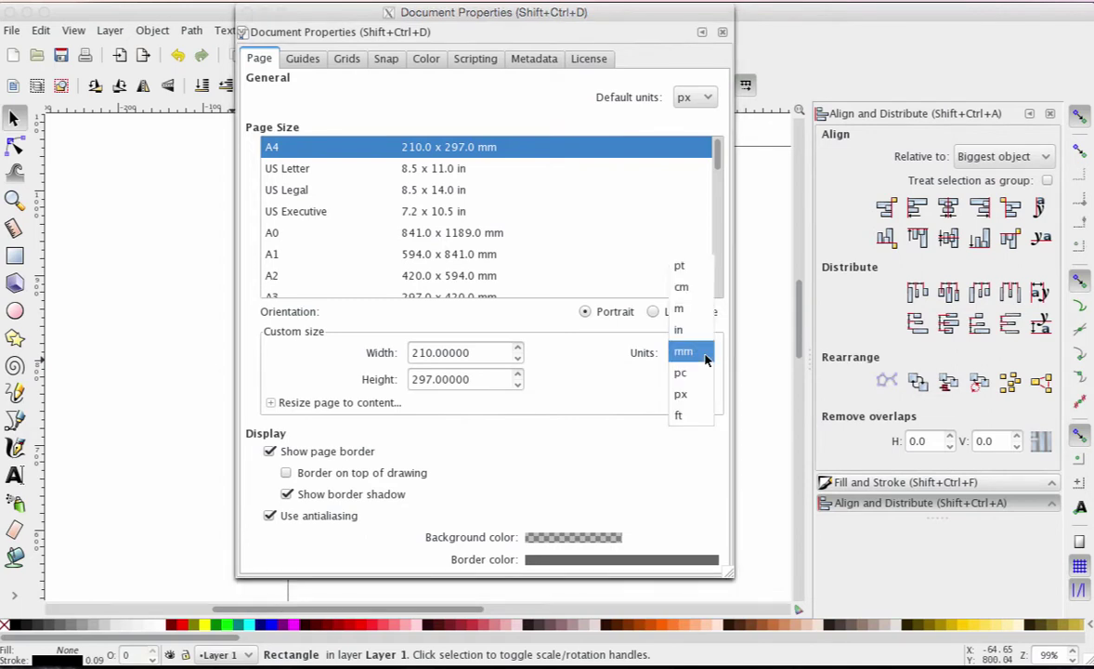
pyautogui.press('Escape')
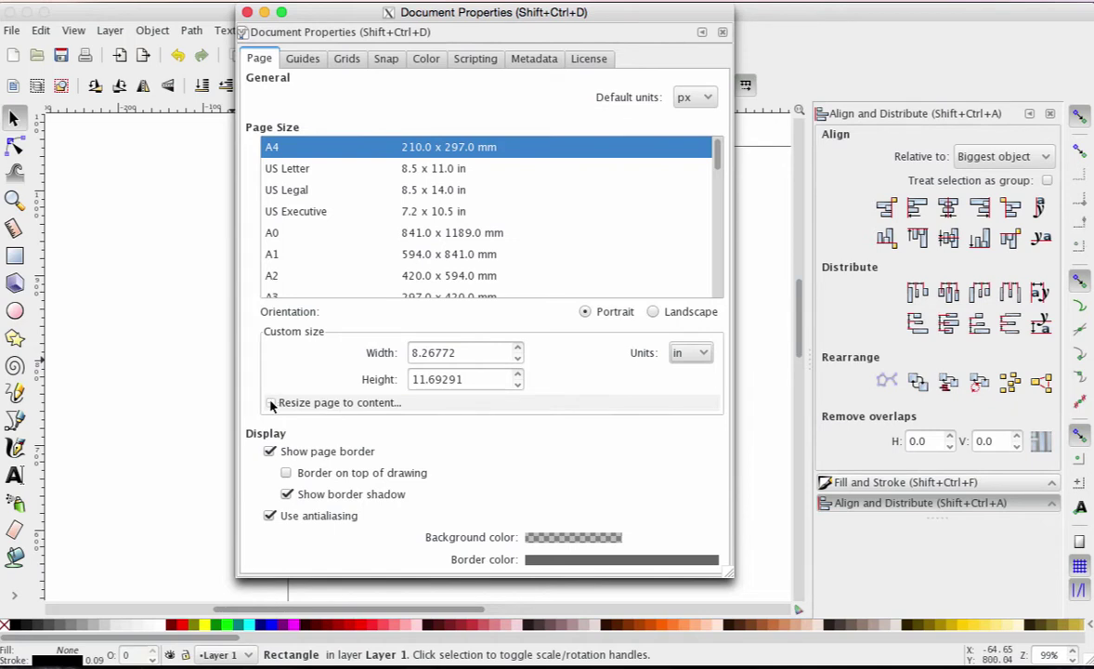
# Step: Set top, left, bottom and right margins to 0.1 and fit the page to 3.92734 × 4.15182 in
pyautogui.click(272, 403)
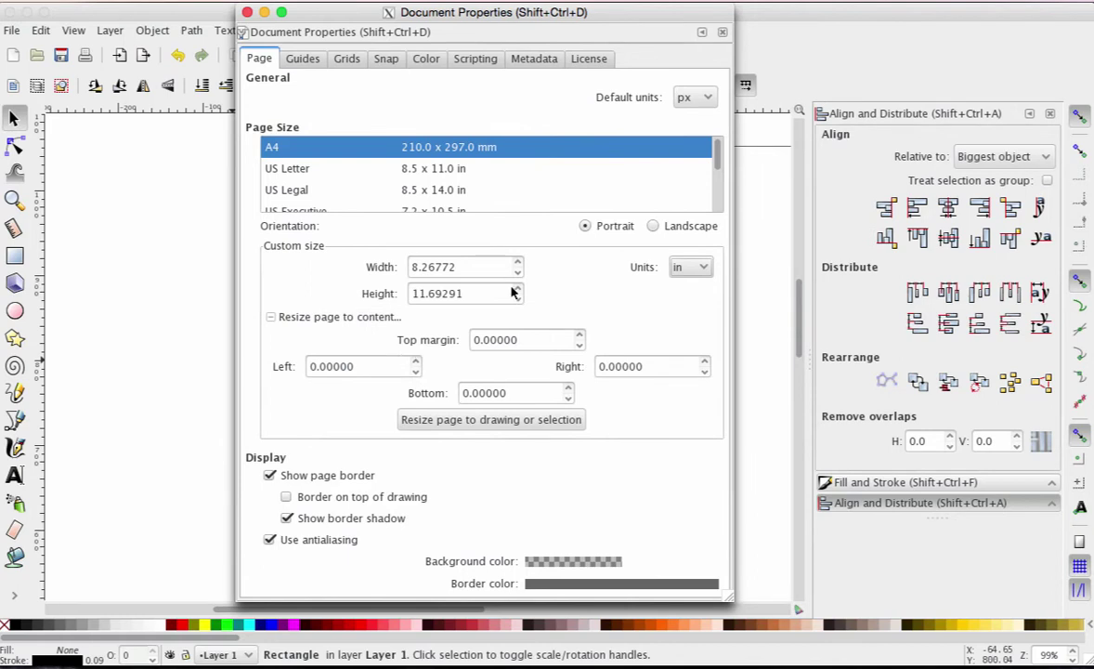
pyautogui.click(526, 339)
pyautogui.moveTo(526, 338); pyautogui.dragTo(480, 339)
pyautogui.write('1')
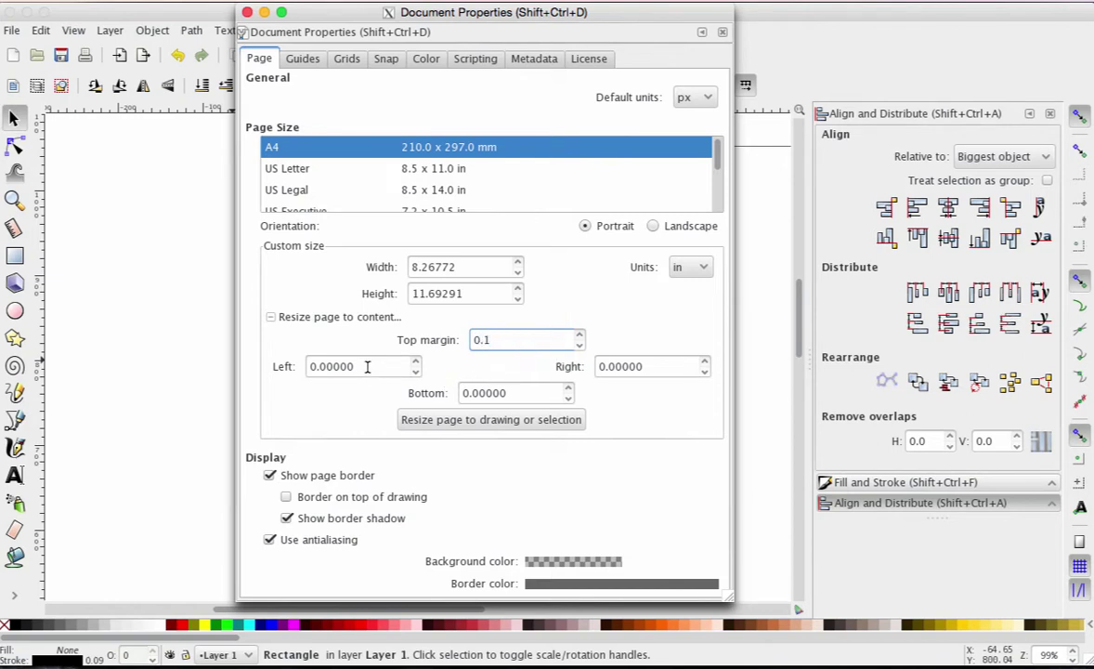
pyautogui.moveTo(364, 367); pyautogui.dragTo(318, 366)
pyautogui.write('1')
pyautogui.moveTo(508, 392); pyautogui.dragTo(472, 392)
pyautogui.write('1')
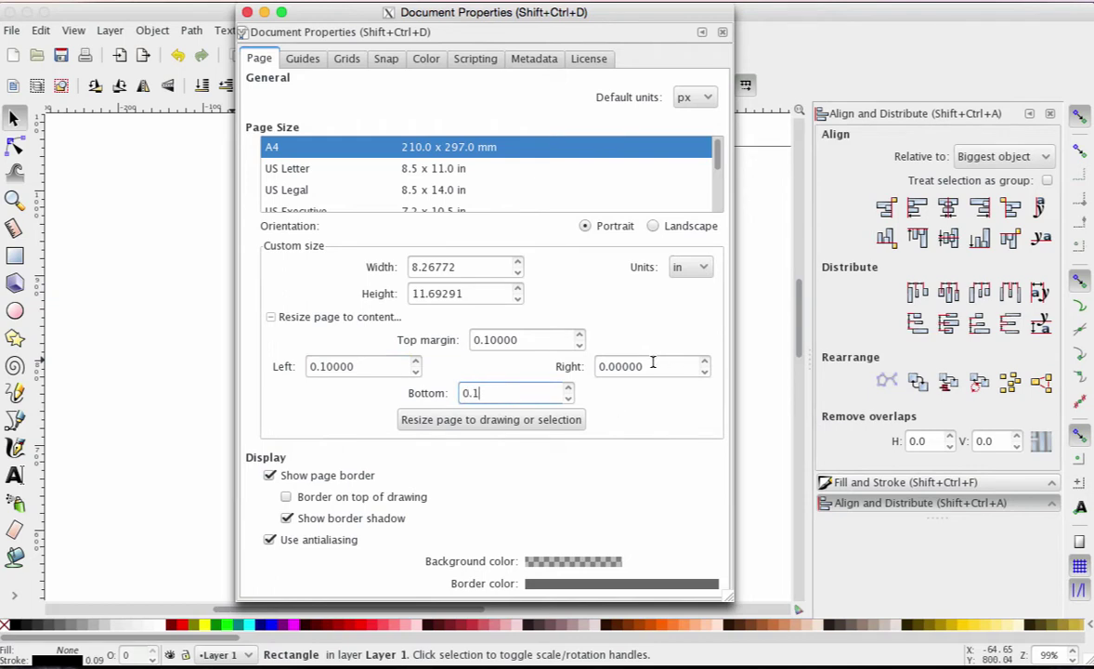
pyautogui.moveTo(650, 366); pyautogui.dragTo(610, 366)
pyautogui.write('1')
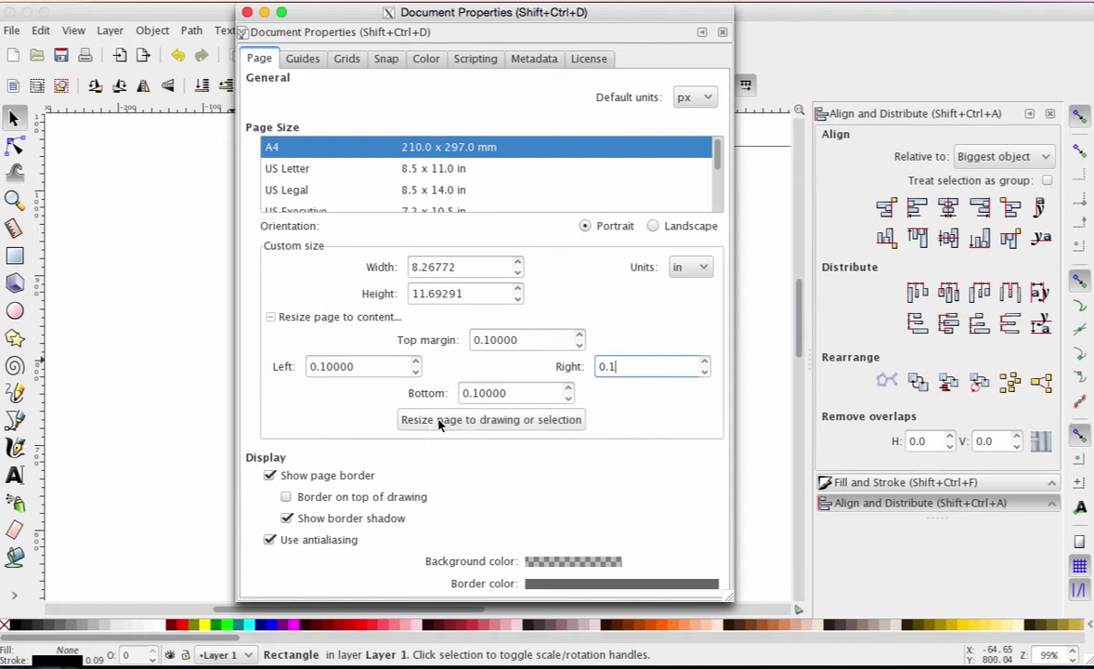
pyautogui.click(511, 425)
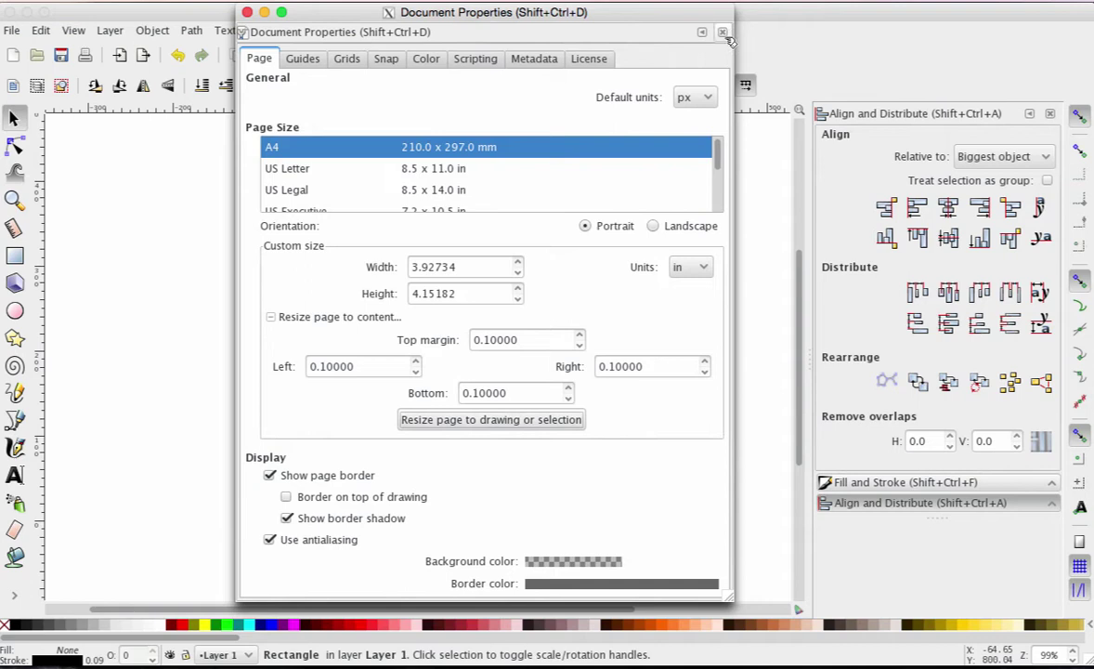
pyautogui.click(247, 12)
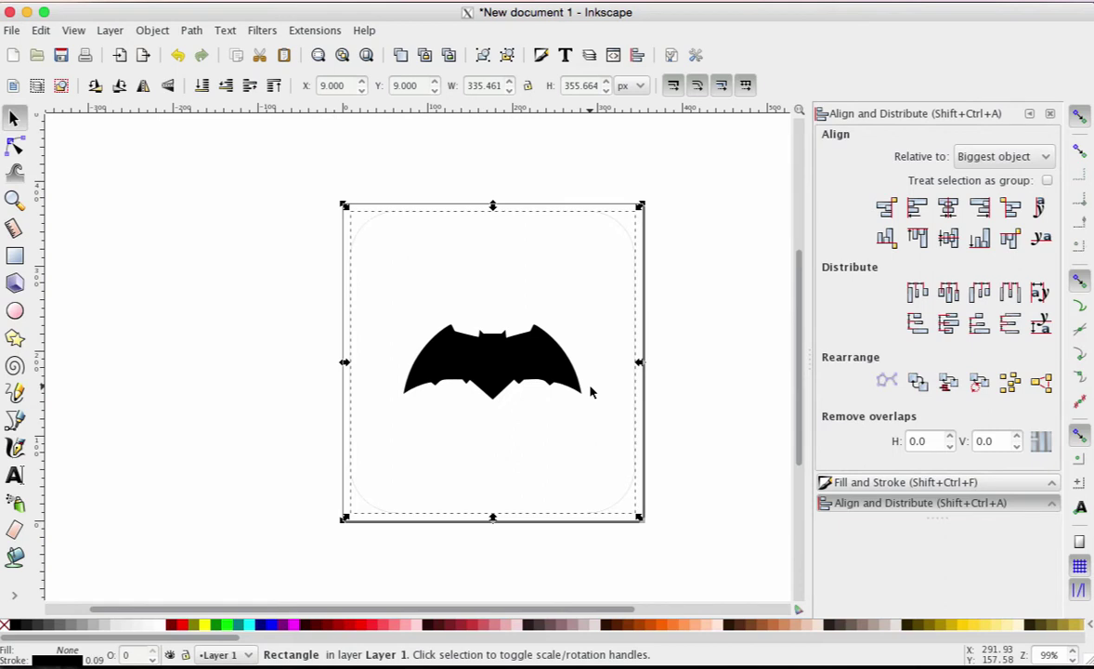
# Step: Zoom out to check the resized page around the rectangle and bat, then zoom back in
pyautogui.press('-')
pyautogui.press('-')
pyautogui.press('-')
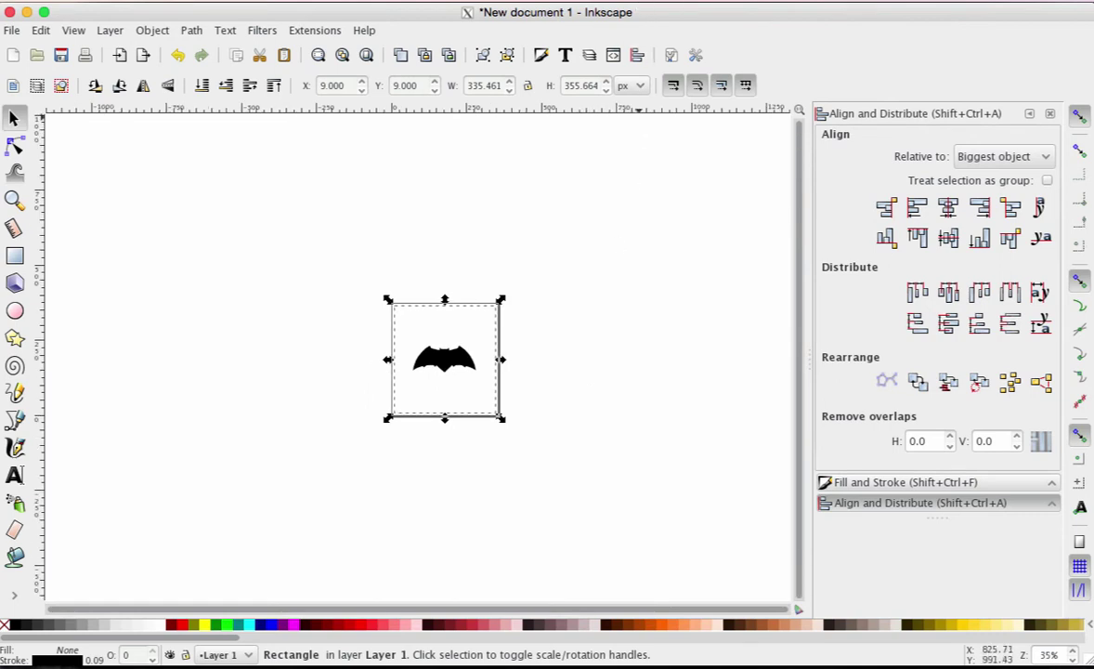
pyautogui.click(662, 3)
pyautogui.click(664, 28)
pyautogui.press('+')
pyautogui.press('+')
pyautogui.press('+')
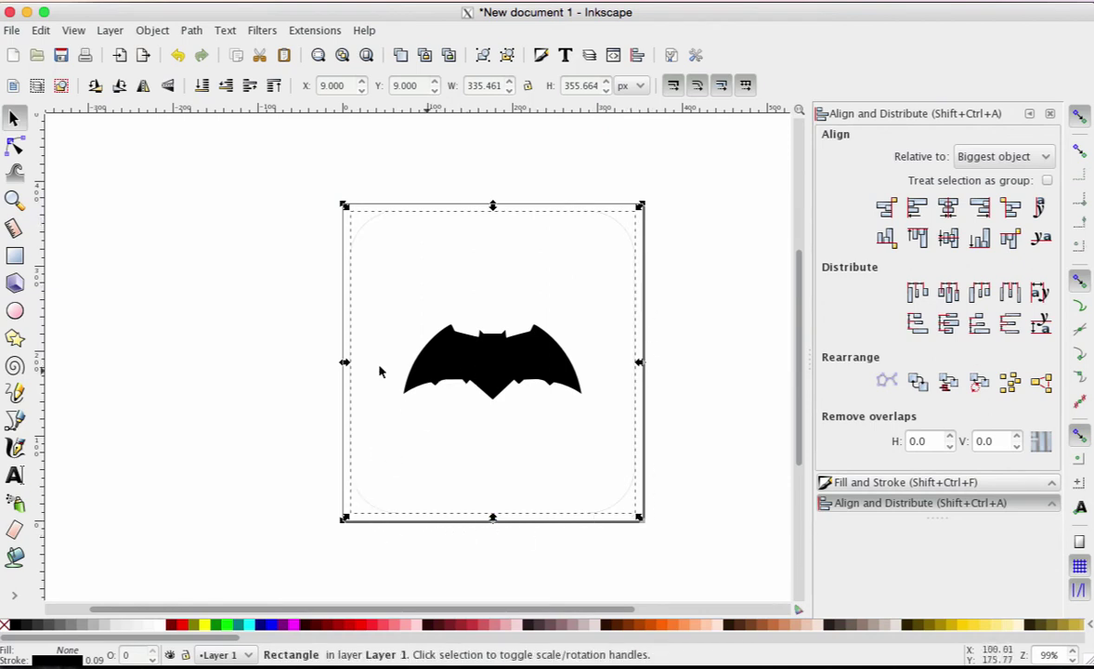
pyautogui.click(12, 31)
pyautogui.click(83, 300)
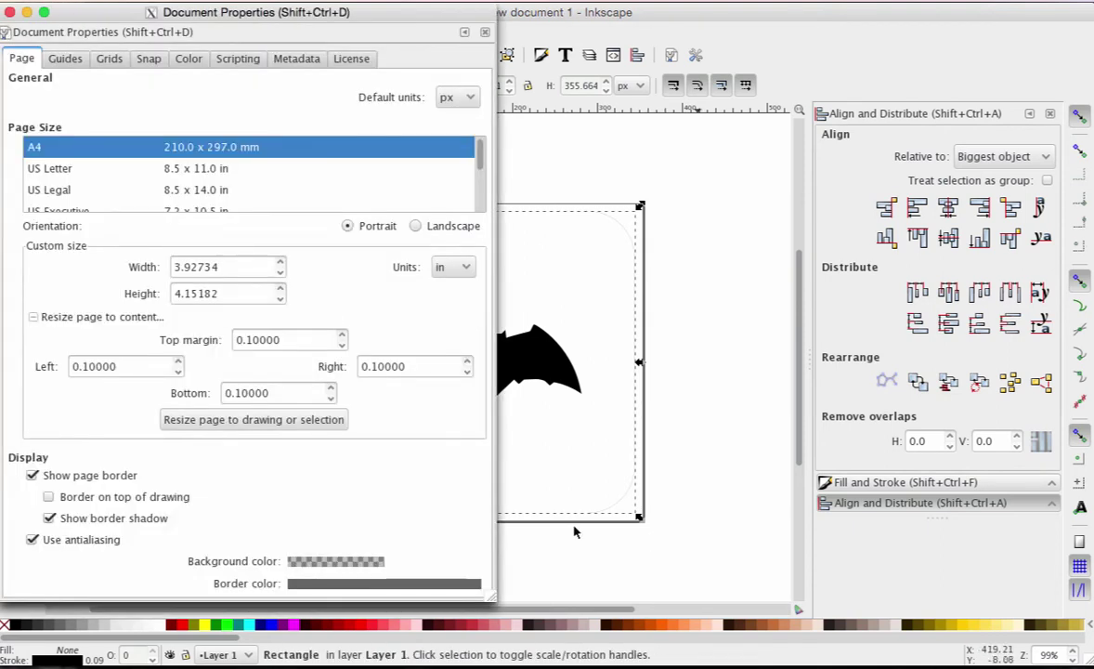
pyautogui.moveTo(138, 368); pyautogui.dragTo(54, 370)
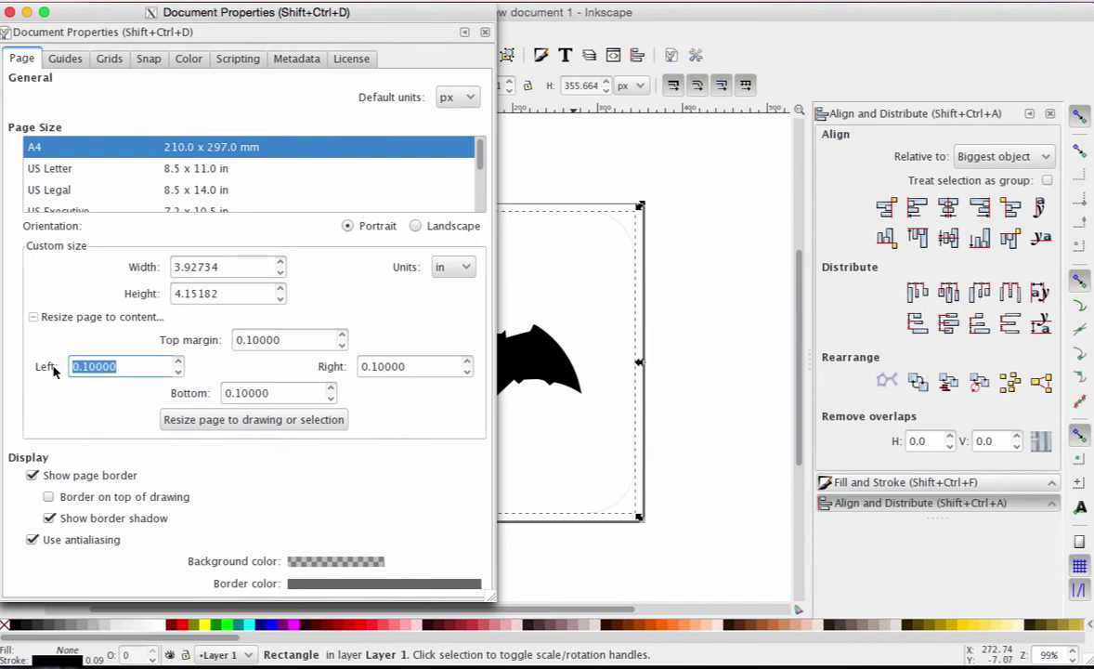
pyautogui.write('0')
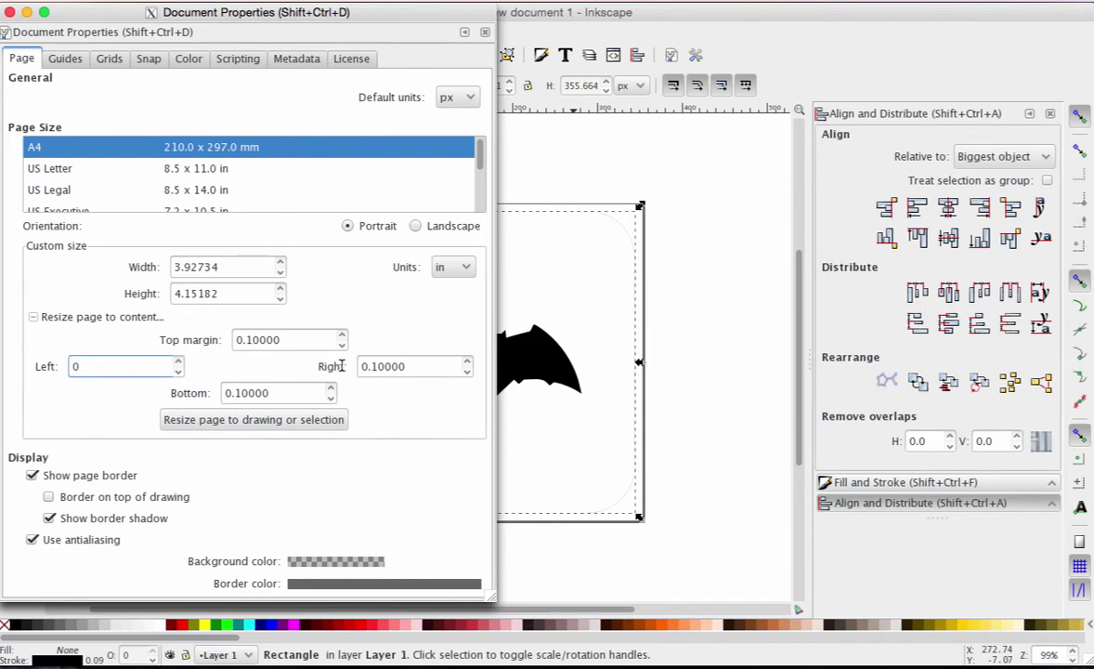
pyautogui.moveTo(415, 369); pyautogui.dragTo(301, 359)
pyautogui.write('0')
pyautogui.click(249, 423)
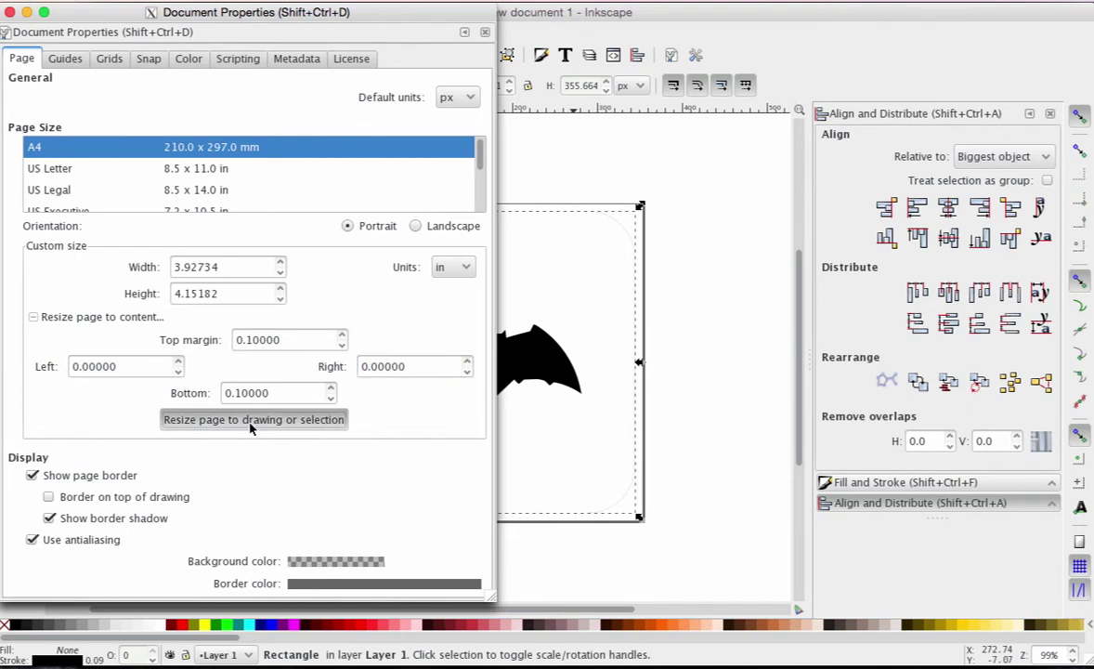
pyautogui.click(10, 13)
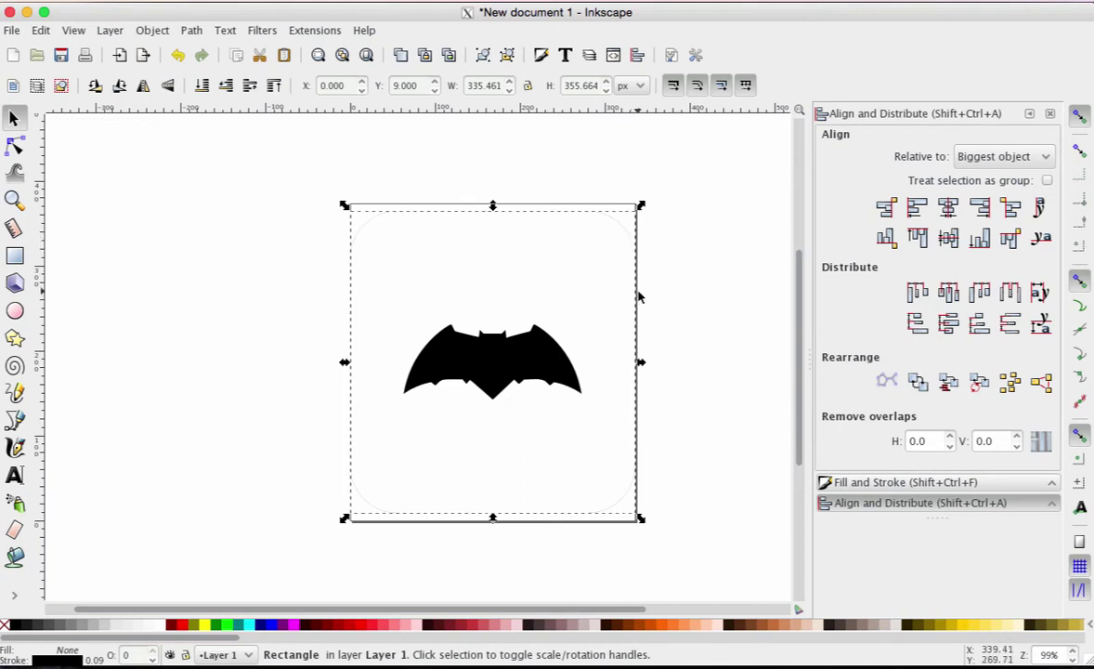
pyautogui.click(42, 31)
pyautogui.click(55, 48)
pyautogui.hotkey('ctrl', 'z')
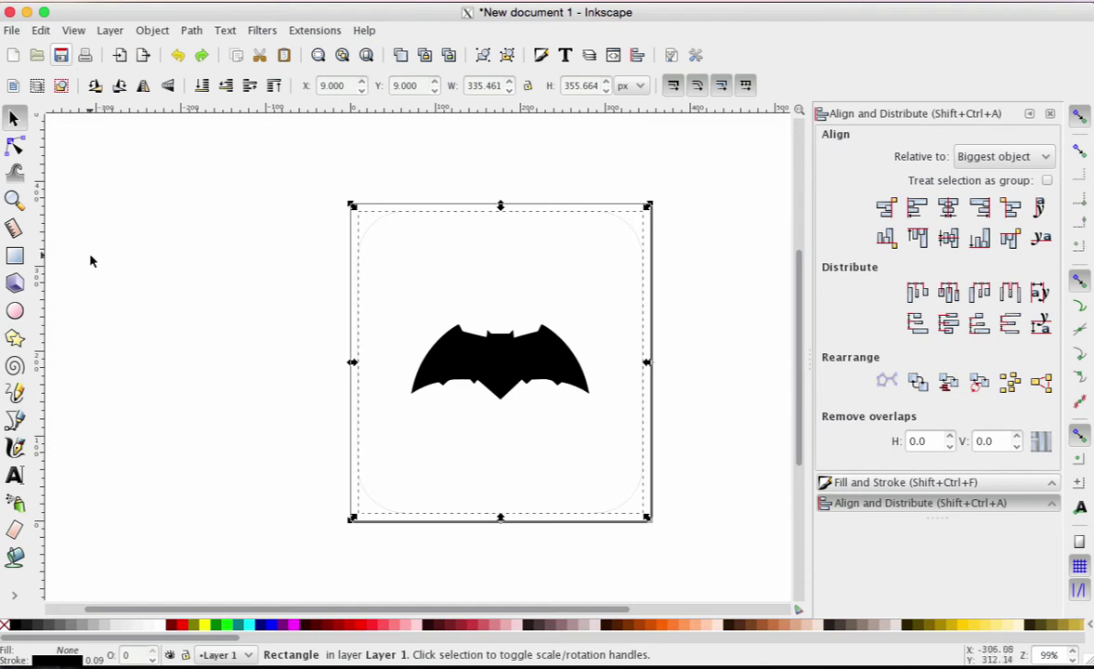
# Step: Save a copy with the Inkscape SVG (*.svg) format and file name batmankeychain in Downloads
pyautogui.click(11, 31)
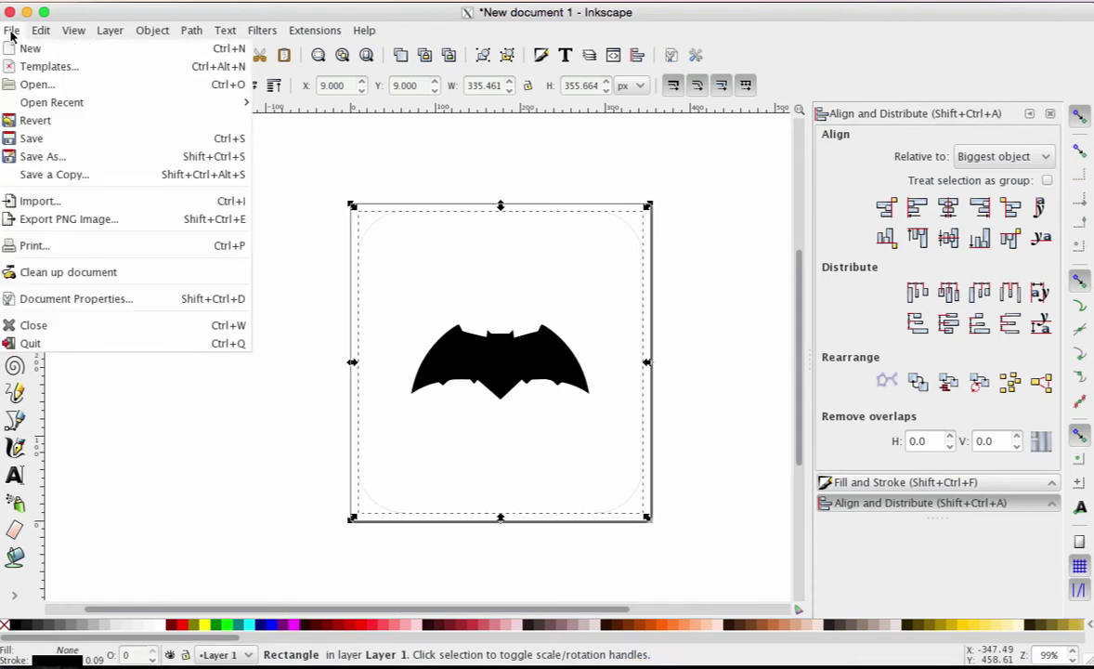
pyautogui.click(66, 156)
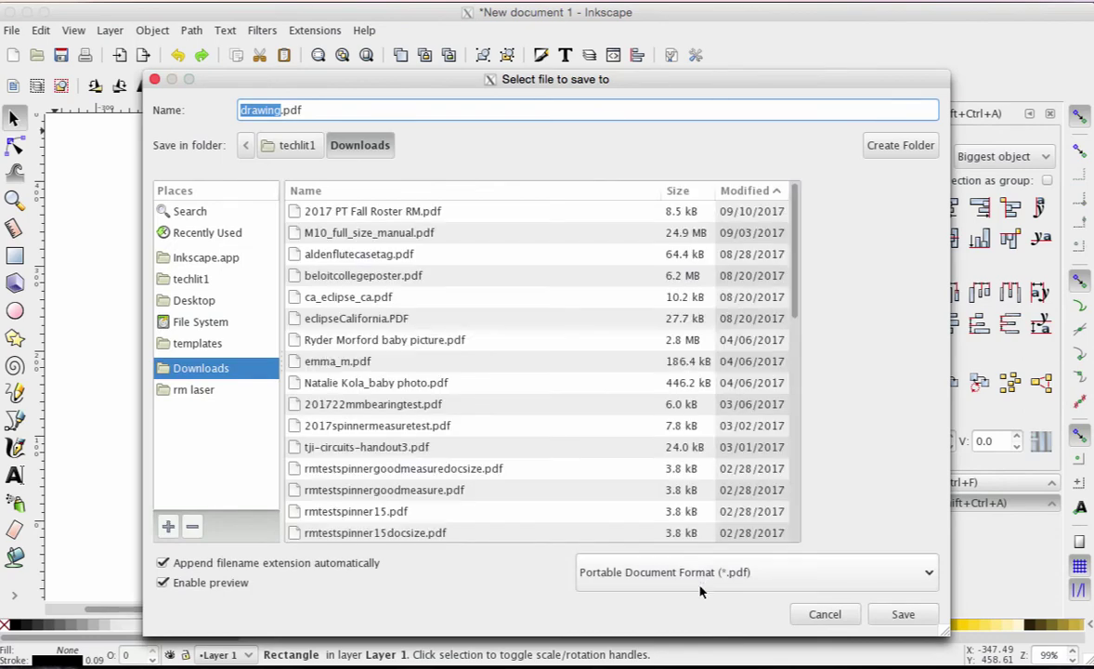
pyautogui.click(691, 572)
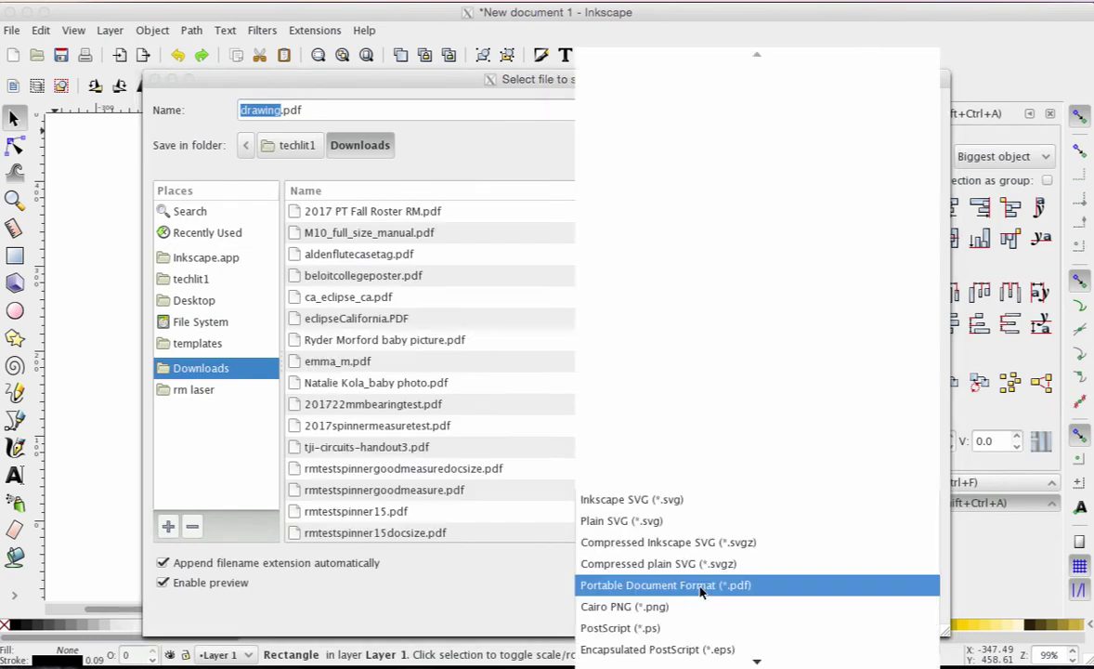
pyautogui.click(695, 501)
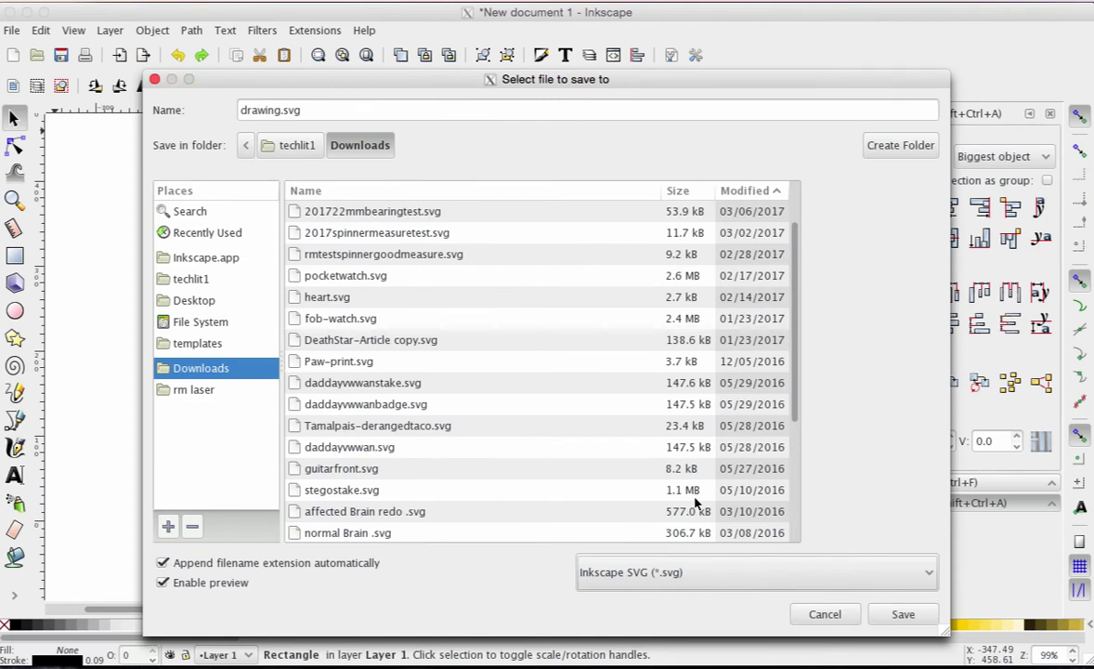
pyautogui.doubleClick(279, 109)
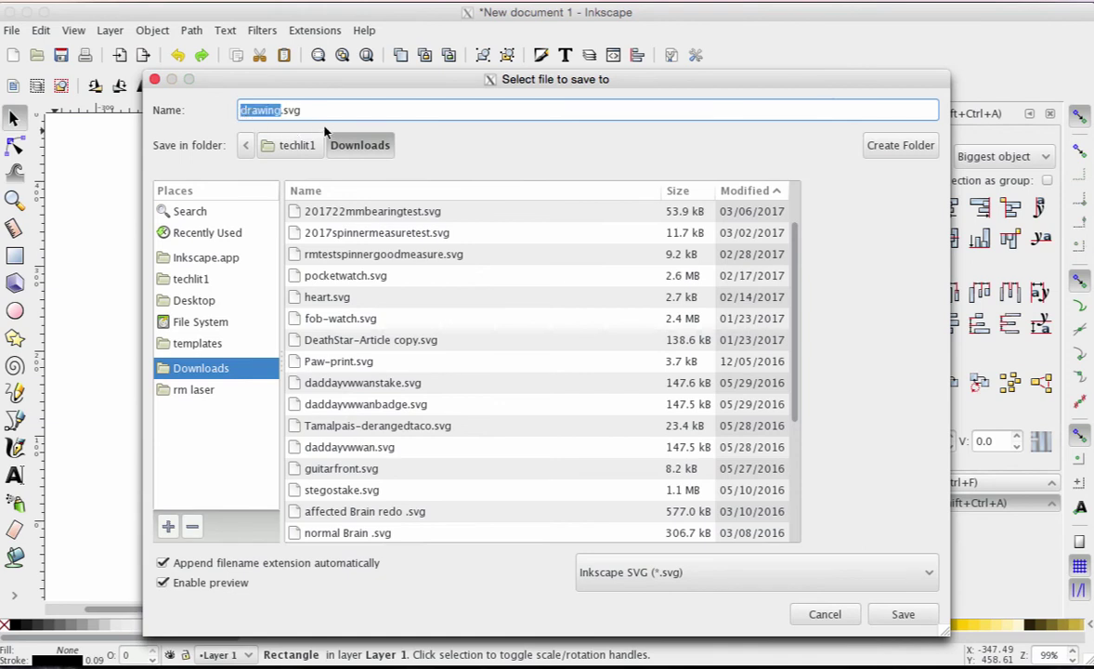
pyautogui.write('batmankeychain')
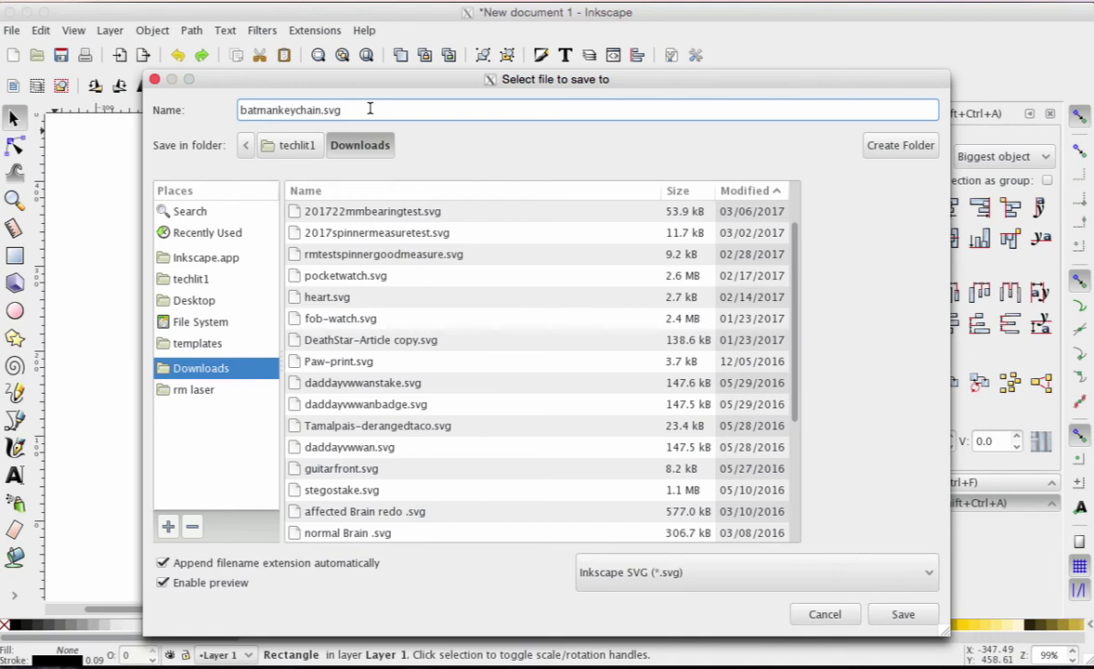
pyautogui.click(902, 615)
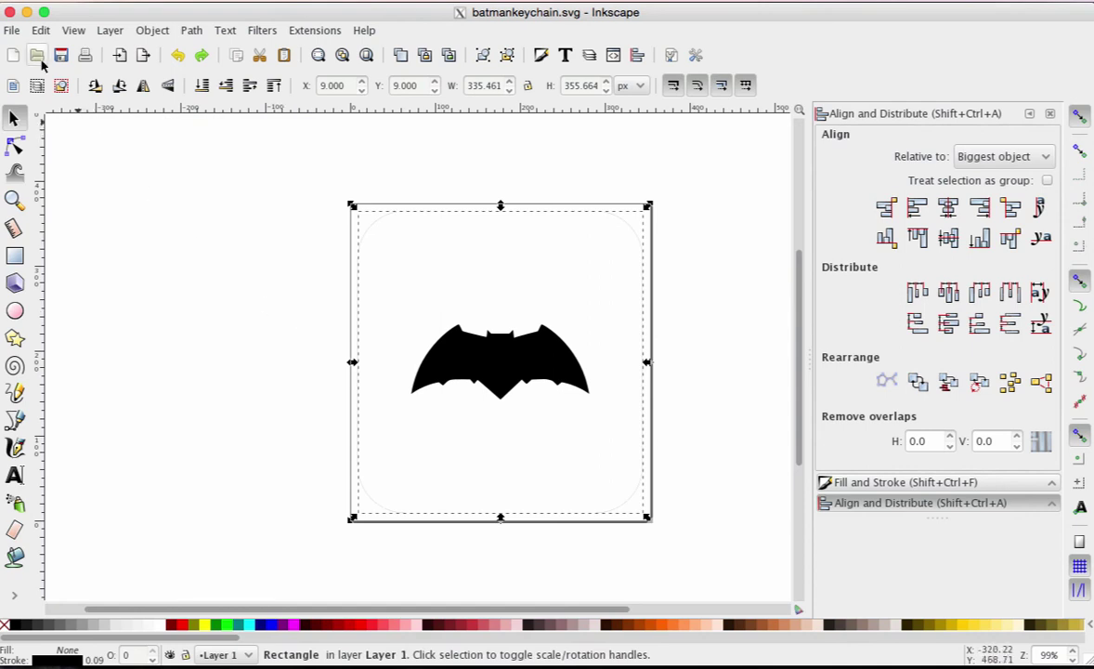
# Step: Save as Portable Document Format (*.pdf) batmankeychain.pdf, accepting the default PDF options
pyautogui.click(10, 32)
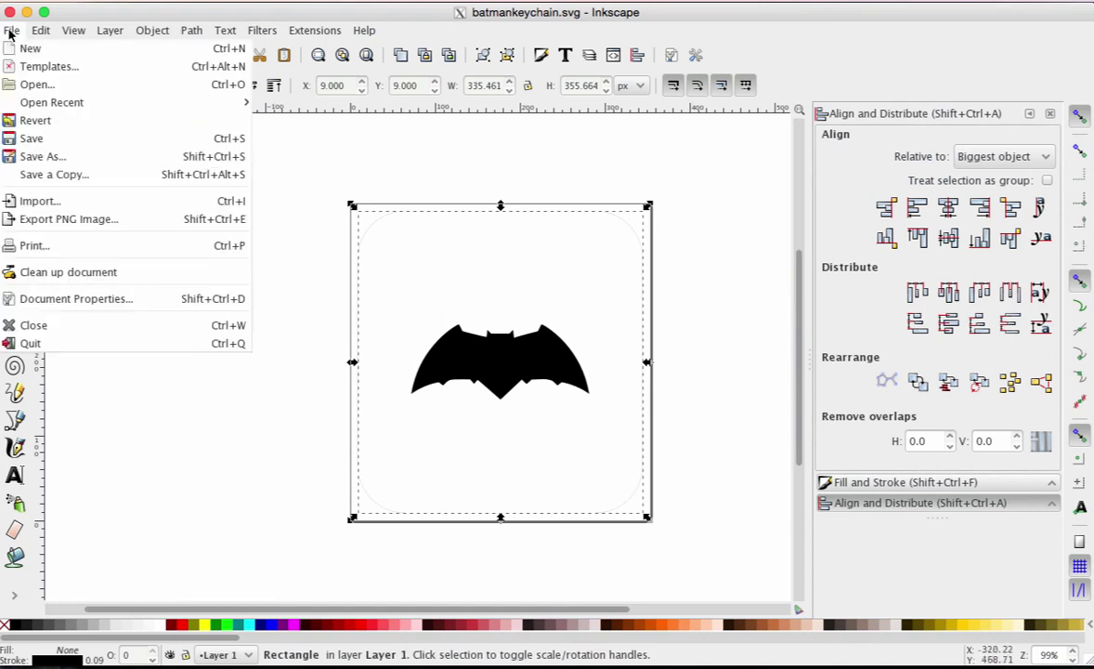
pyautogui.click(71, 163)
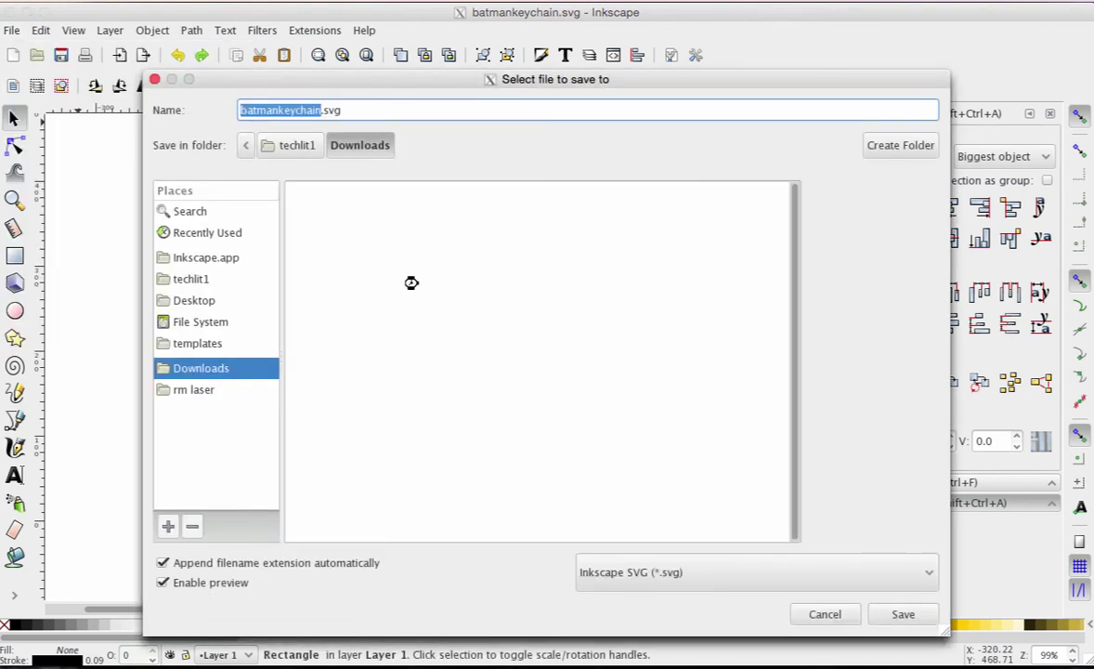
pyautogui.click(791, 570)
pyautogui.moveTo(756, 659)
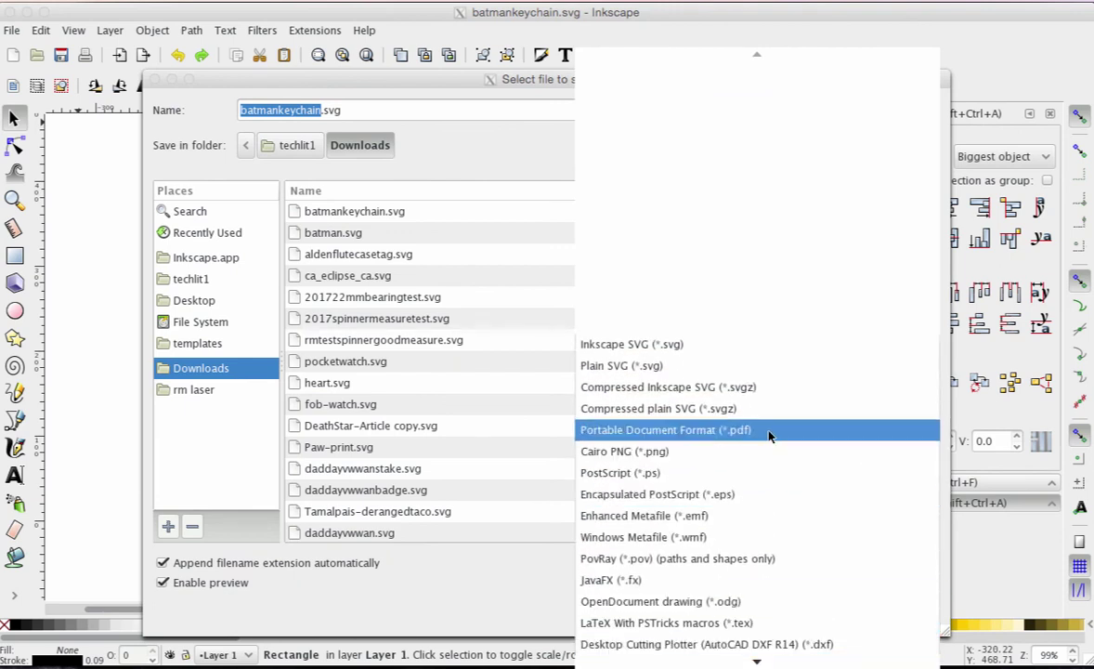
pyautogui.click(712, 430)
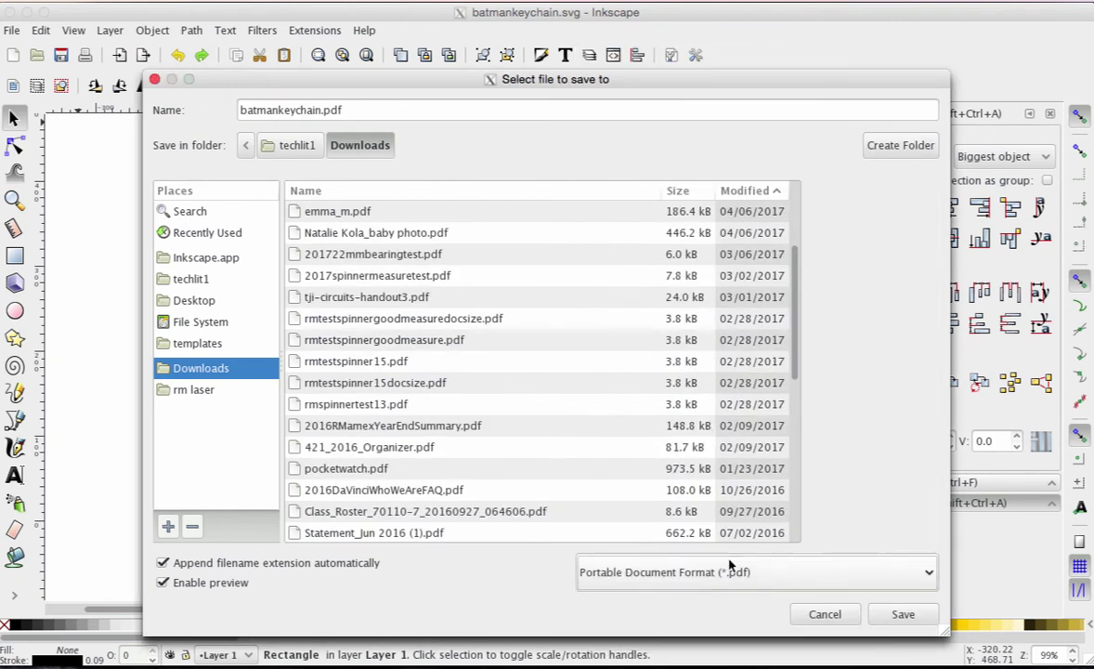
pyautogui.click(893, 616)
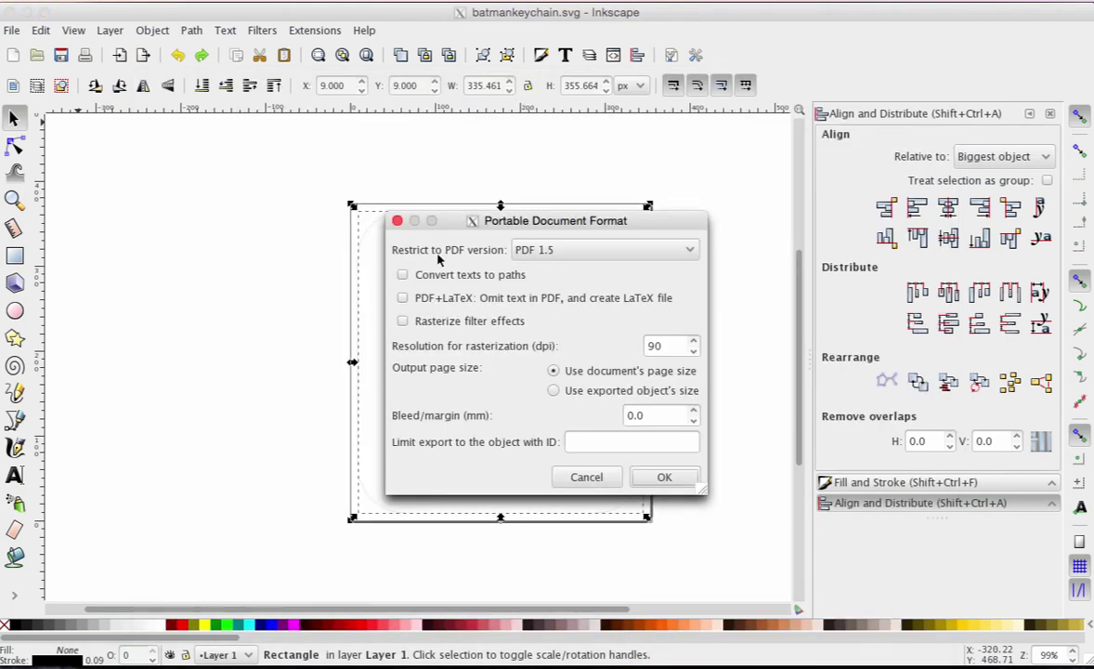
pyautogui.click(665, 477)
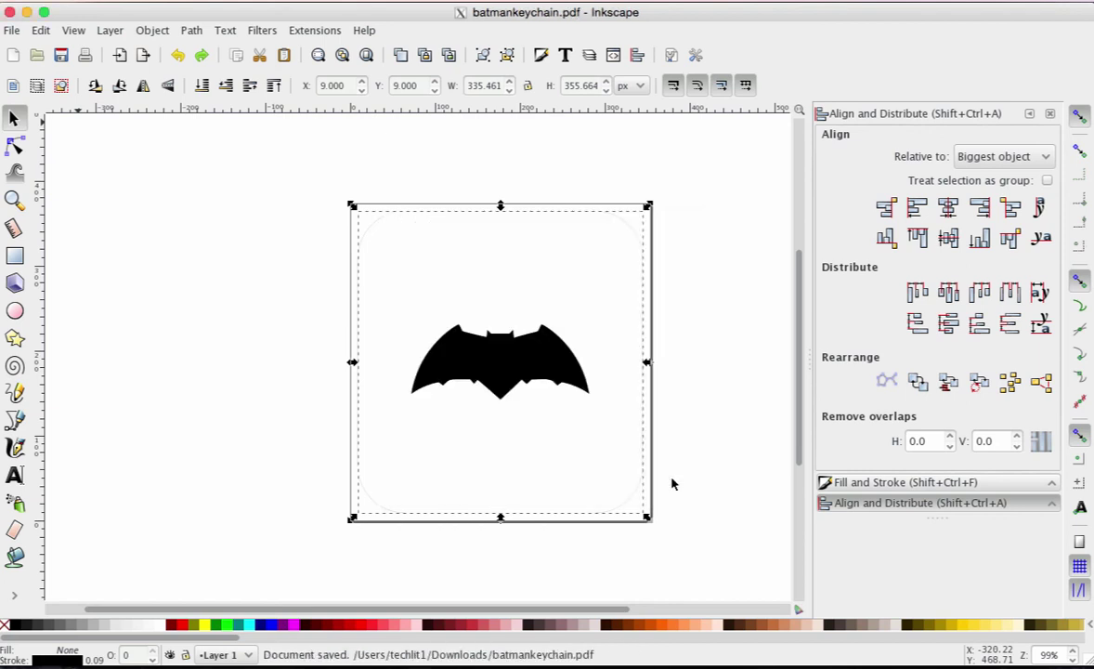